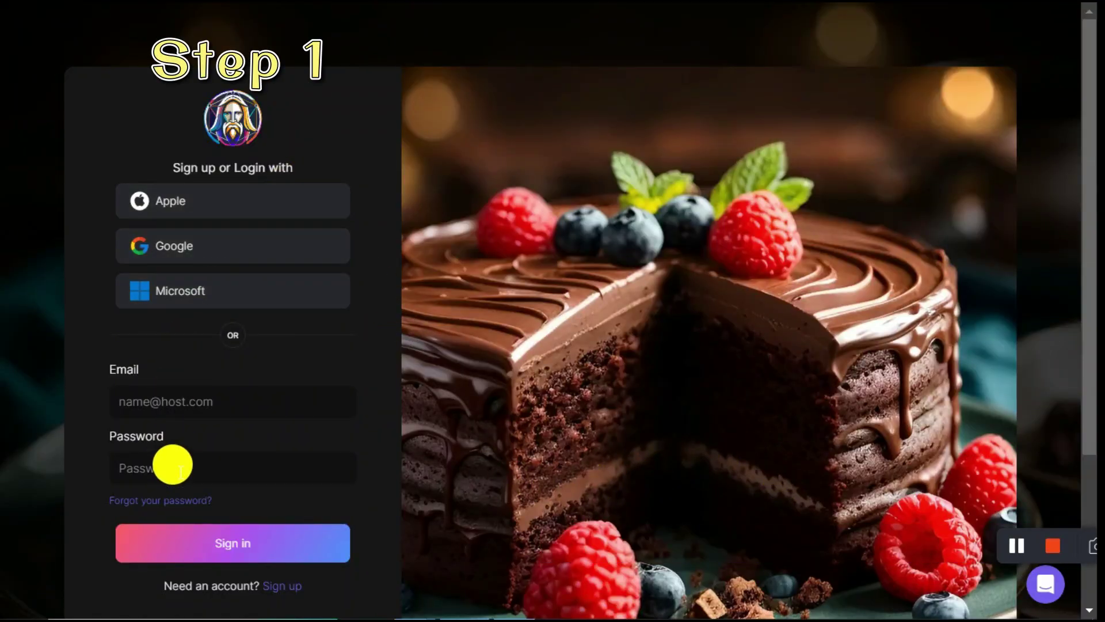
# Sign in to Leonardo.Ai with a Google account
pyautogui.click(197, 241)
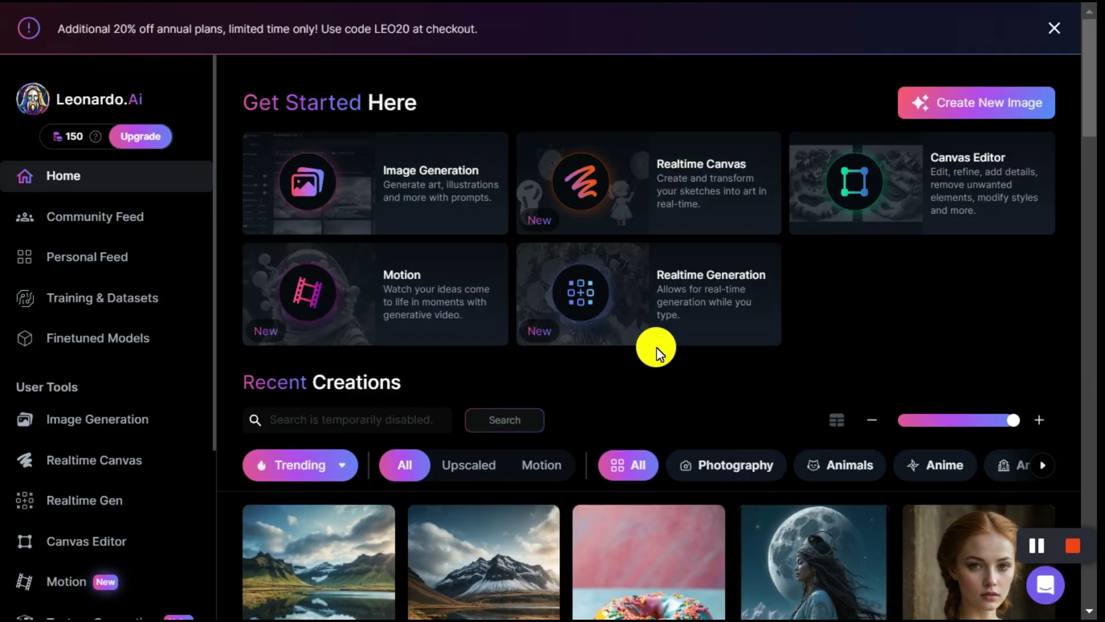
# Filter the Home page's Recent Creations feed to Motion videos only
pyautogui.scroll(-5, 655, 350)
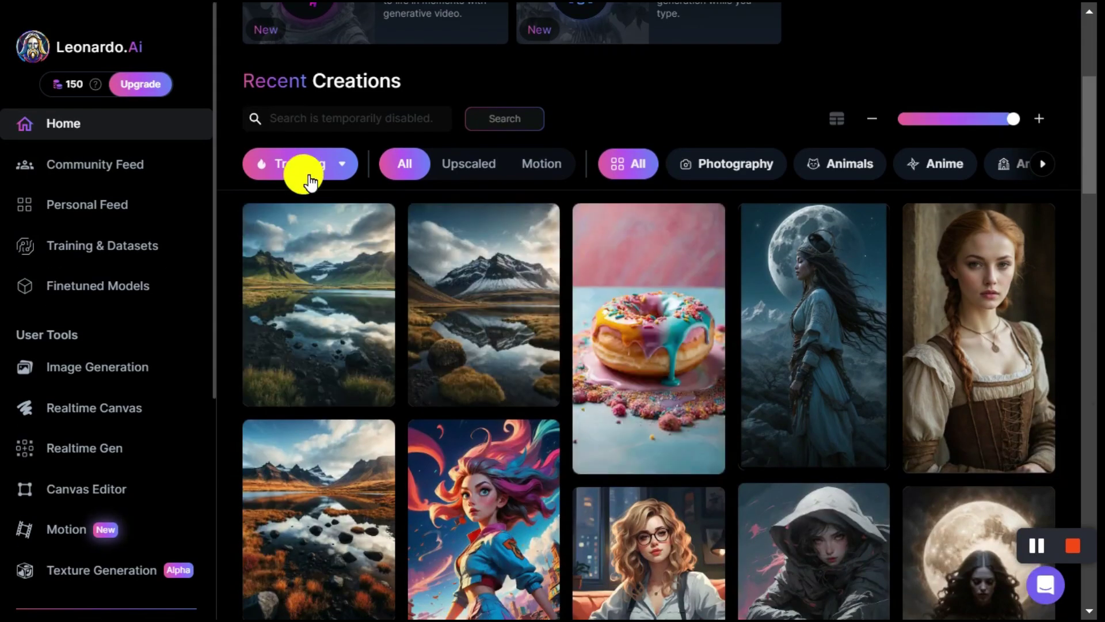
pyautogui.click(541, 171)
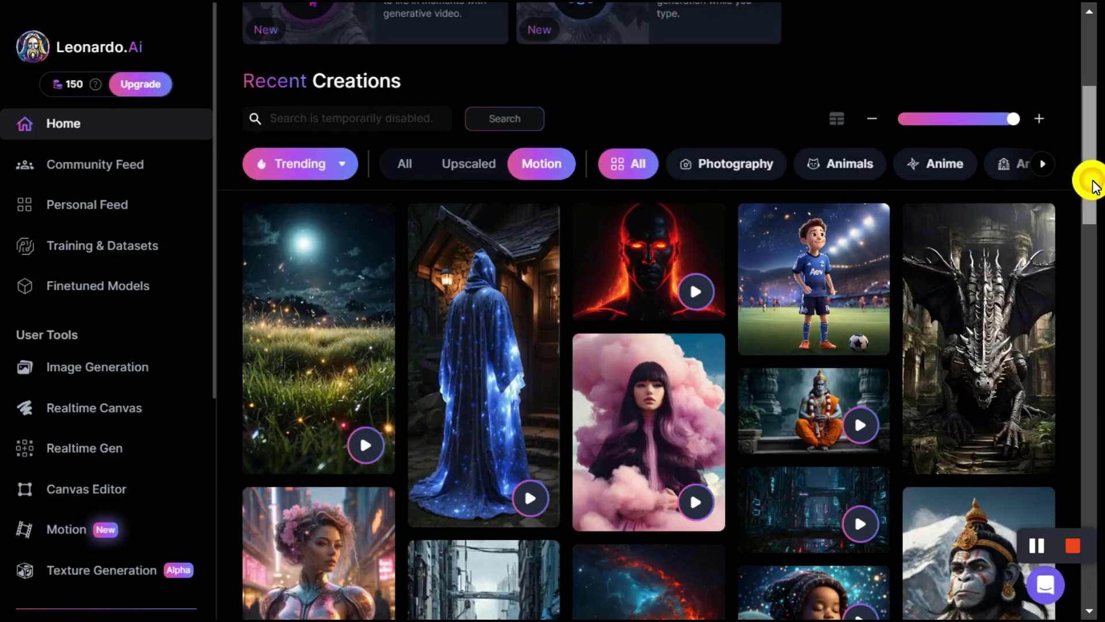
pyautogui.moveTo(1087, 178); pyautogui.dragTo(1070, 325)
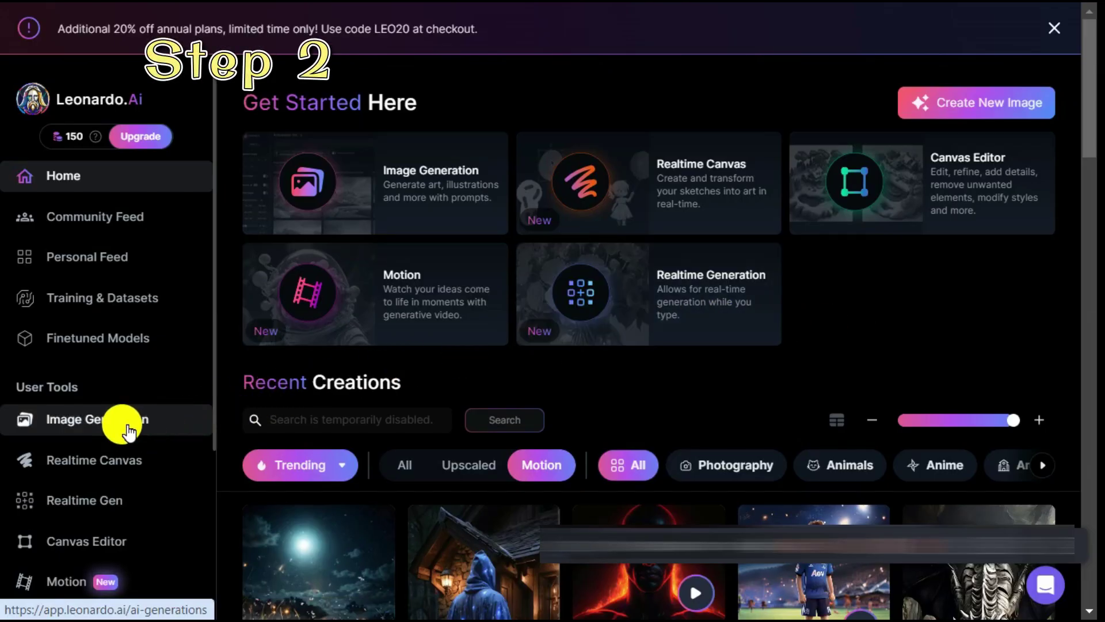
# Open Image Generation and paste the prompt 'Beautiful girl walking in a street, realistic'
pyautogui.click(90, 432)
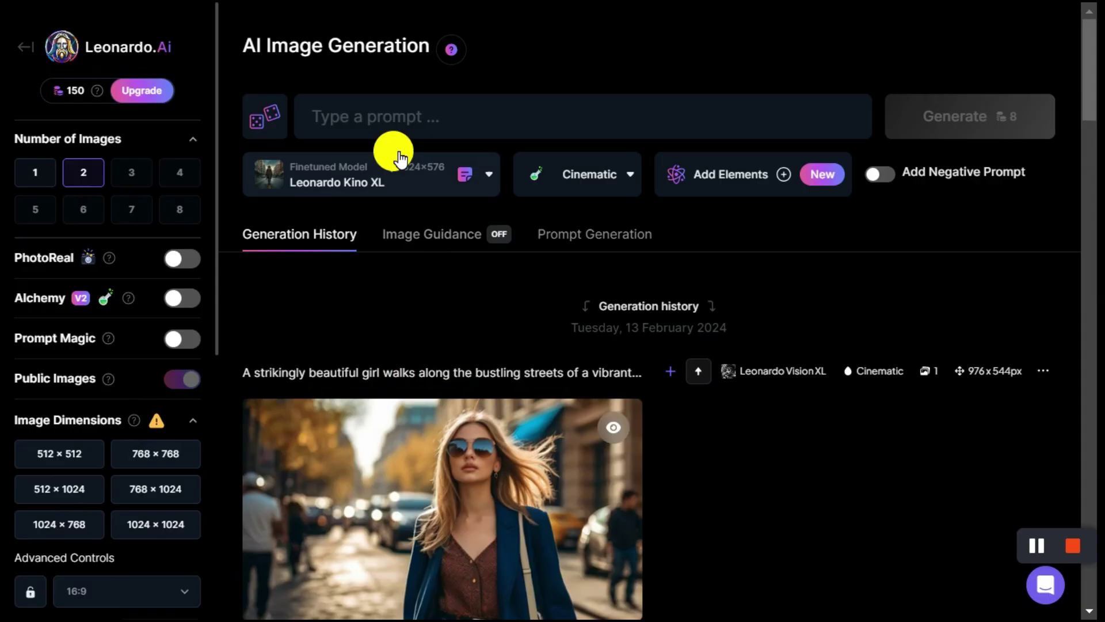
pyautogui.click(383, 114)
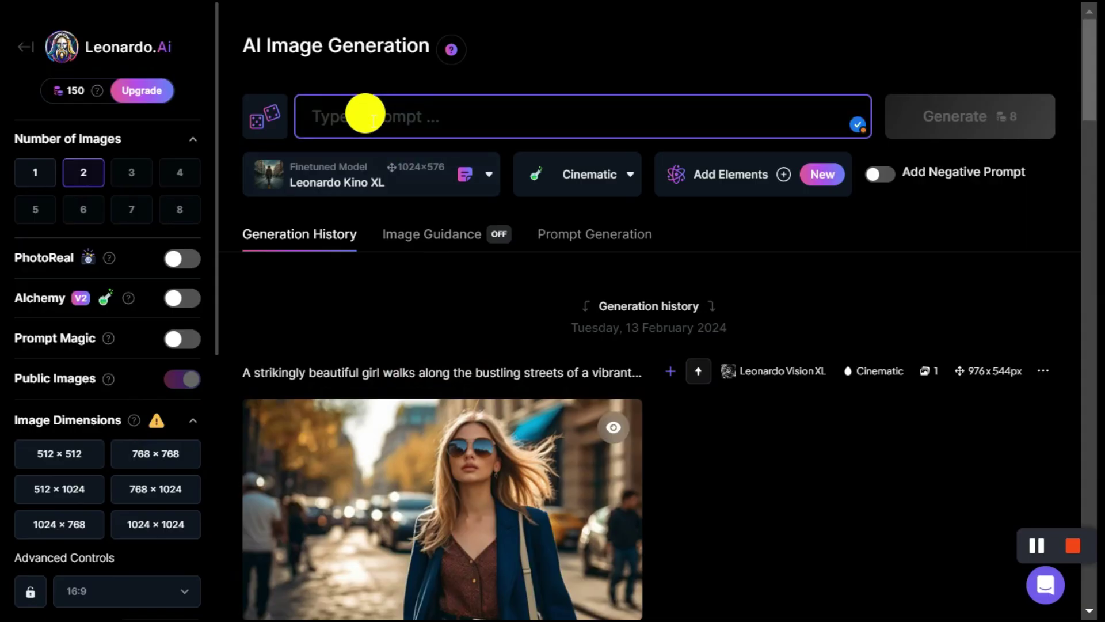
pyautogui.write('Beautiful girl walking in a street, realistic')
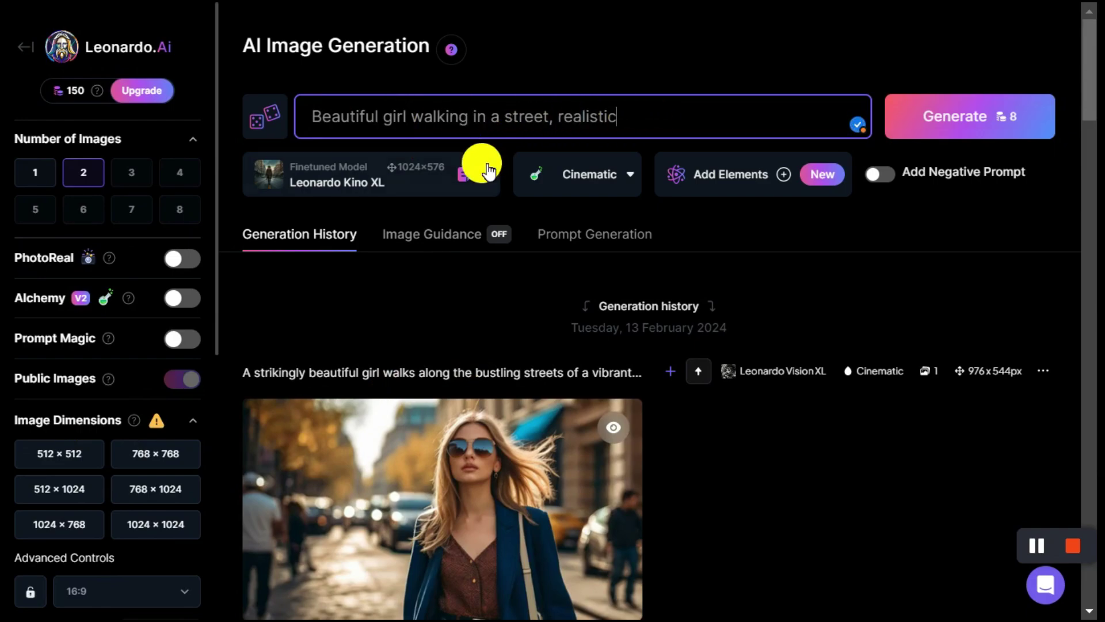
pyautogui.click(491, 183)
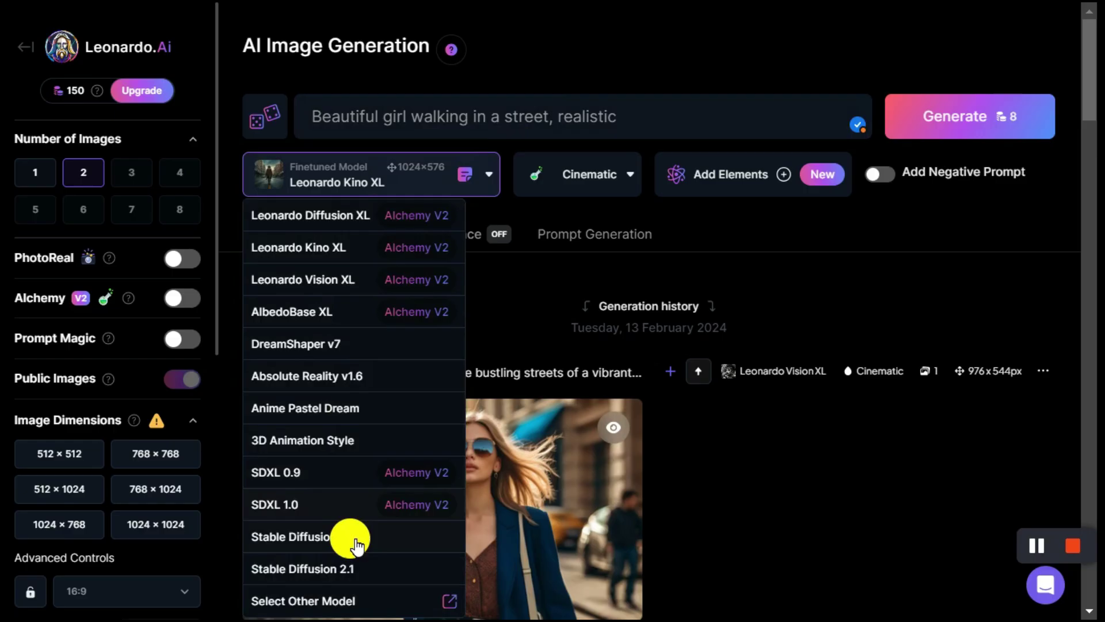
# Use Leonardo Kino XL with Prompt Magic V2, two images at 16:9 (1440×800)
pyautogui.click(348, 280)
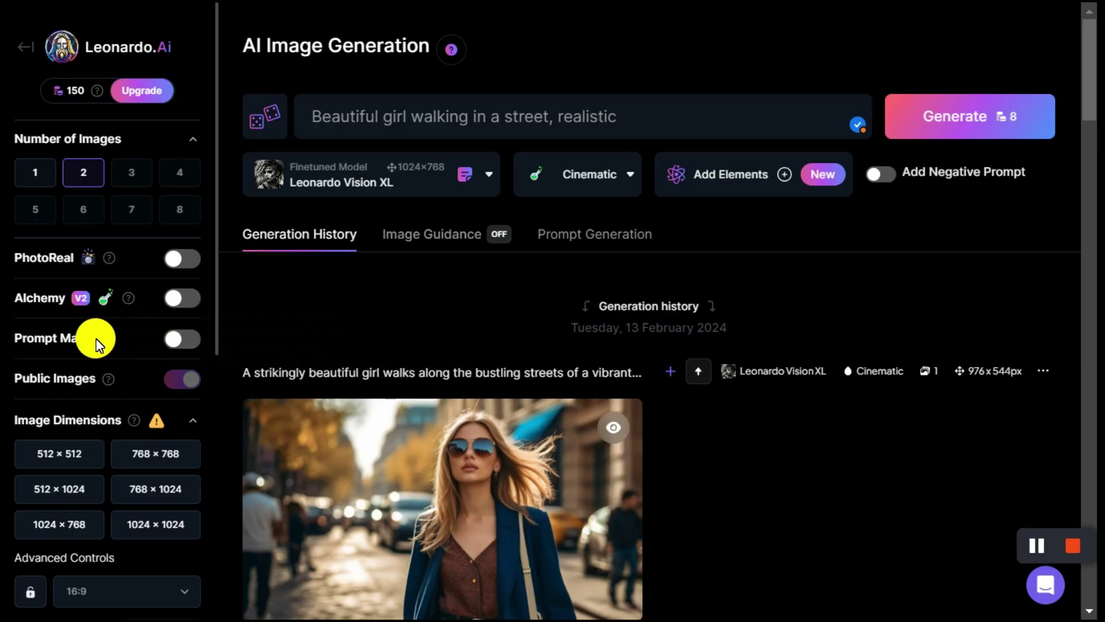
pyautogui.click(185, 341)
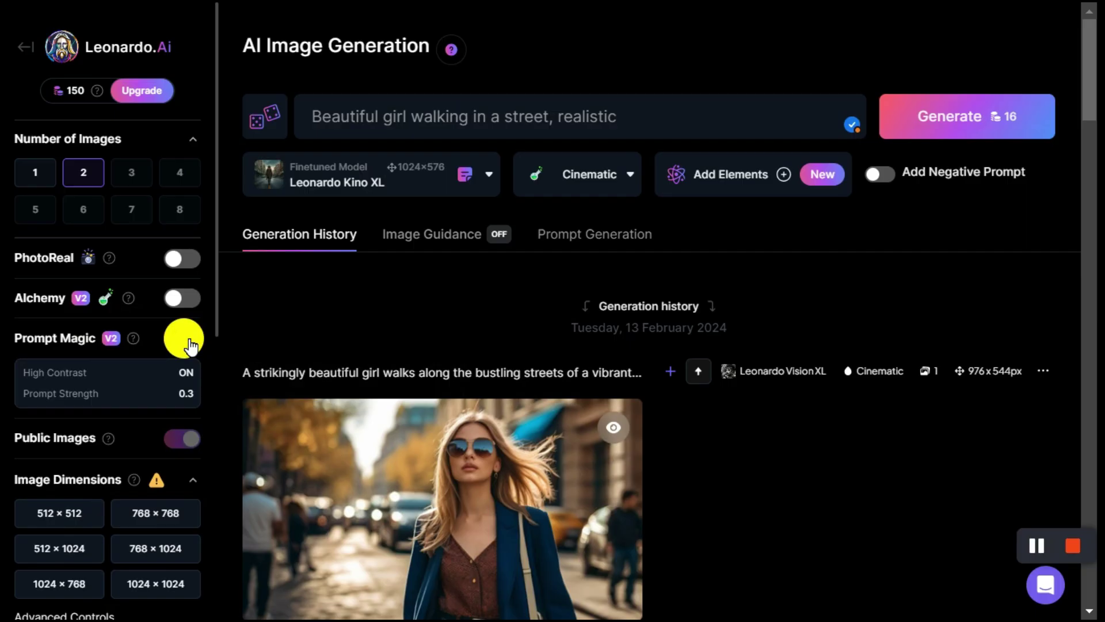
pyautogui.moveTo(96, 95)
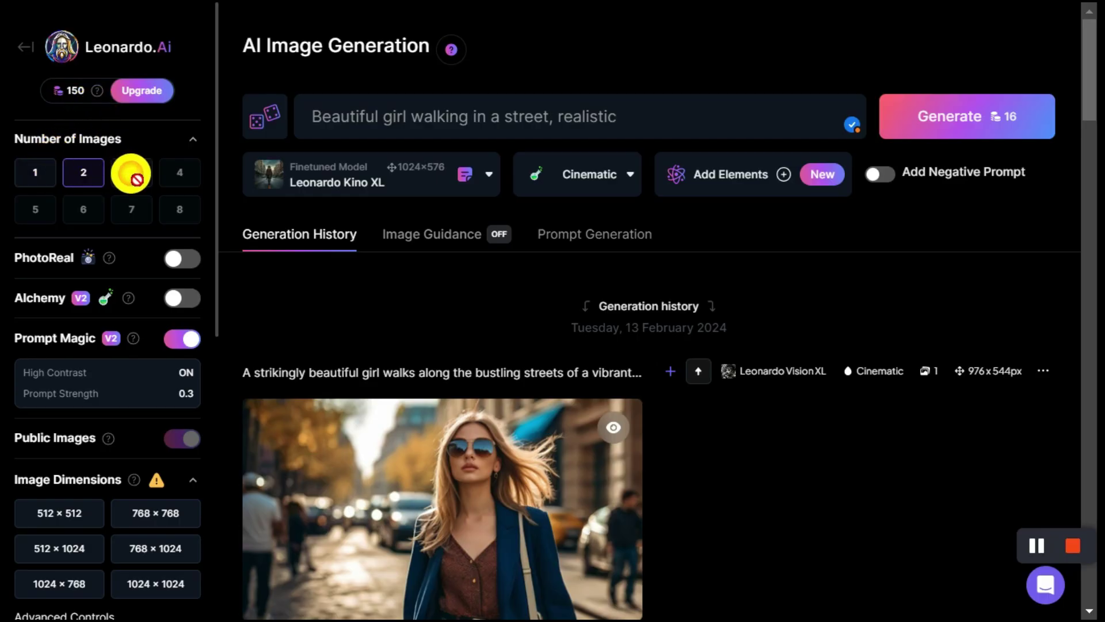
pyautogui.click(50, 185)
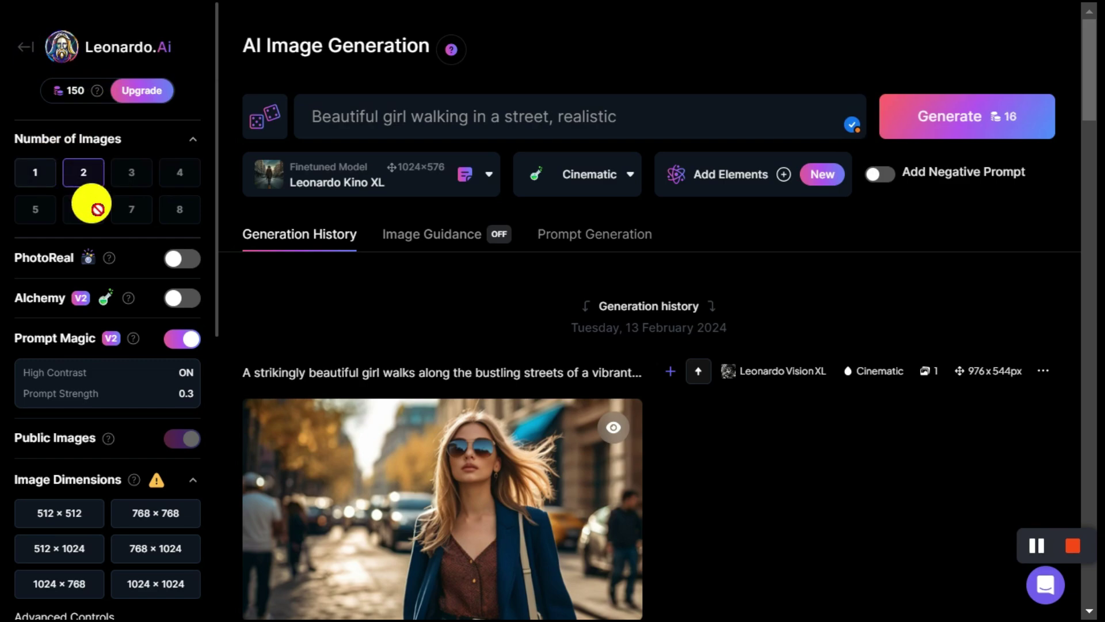
pyautogui.scroll(-7, 133, 362)
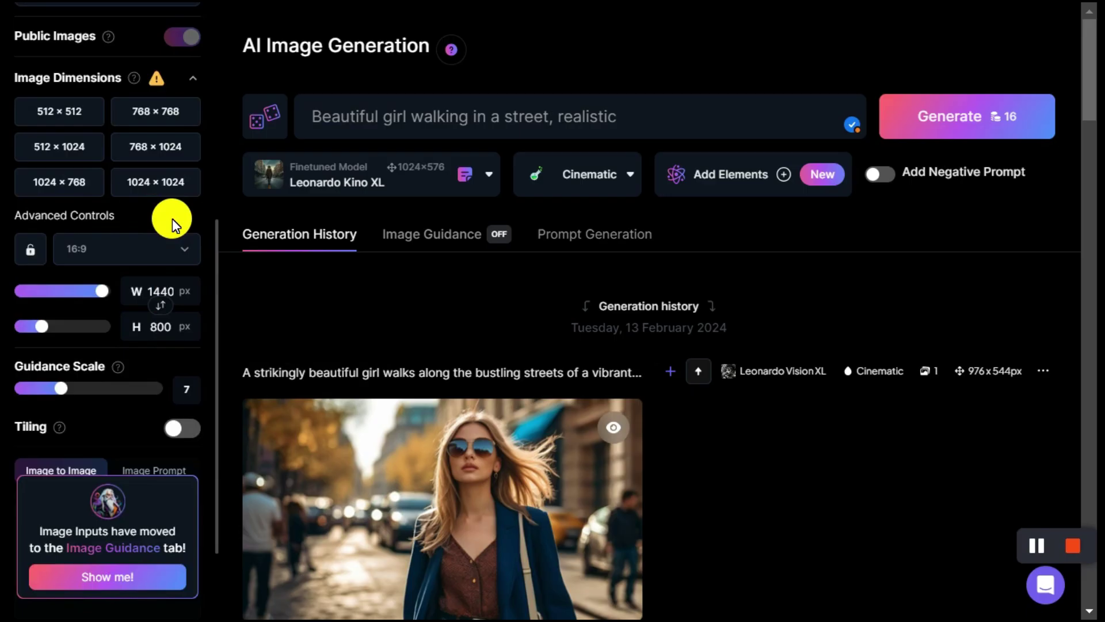
pyautogui.click(192, 249)
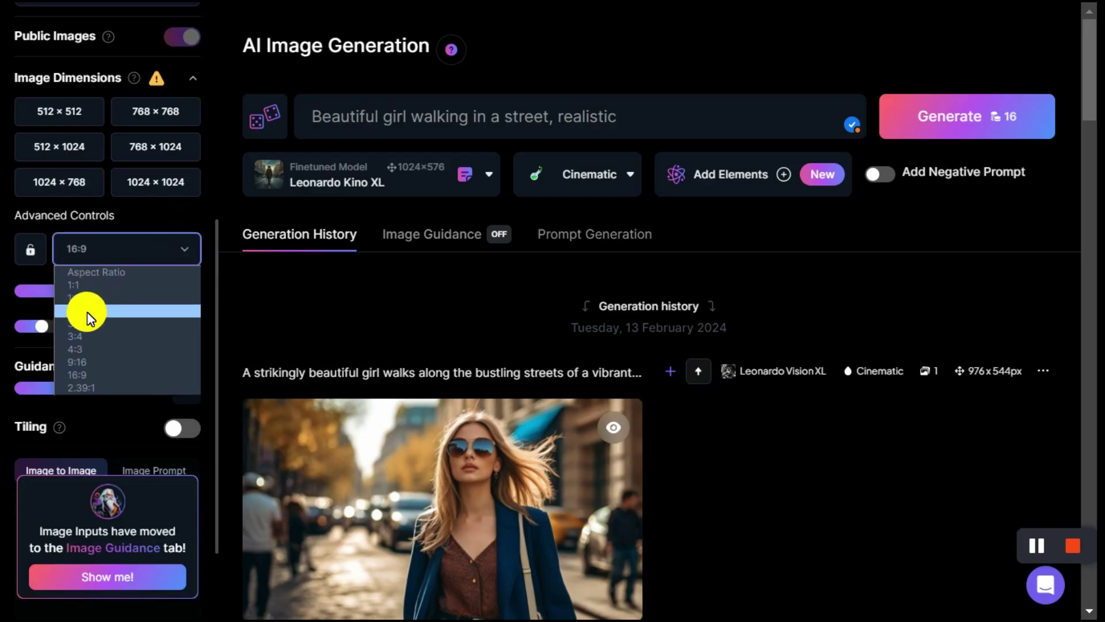
pyautogui.click(84, 375)
pyautogui.scroll(7, 101, 368)
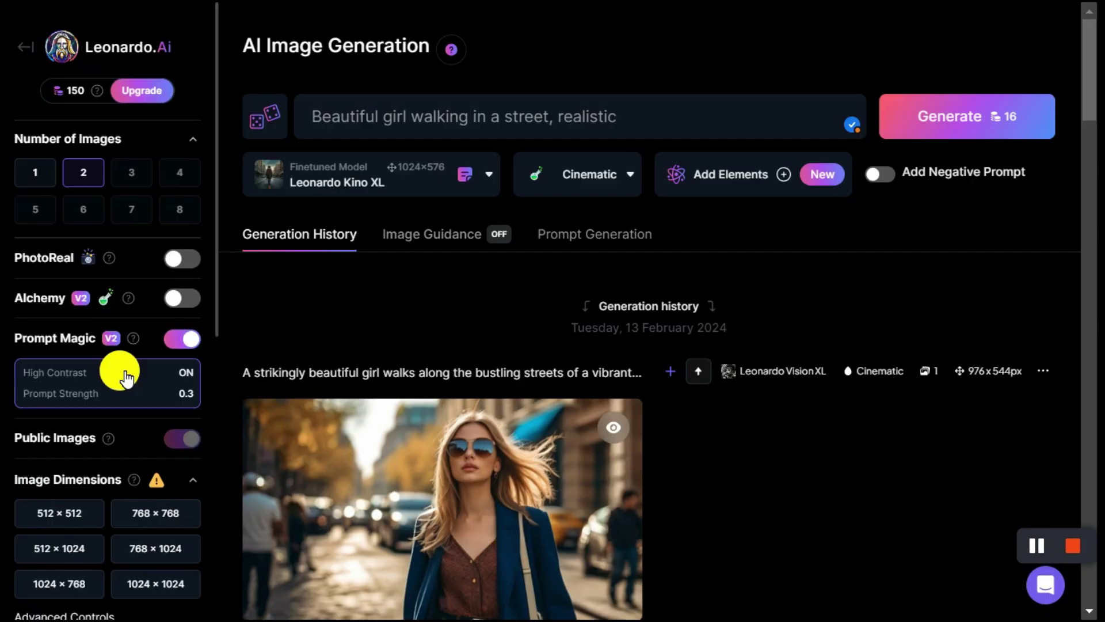
# Generate the two street-girl images and view the second, yellow-vest one full-size
pyautogui.click(953, 122)
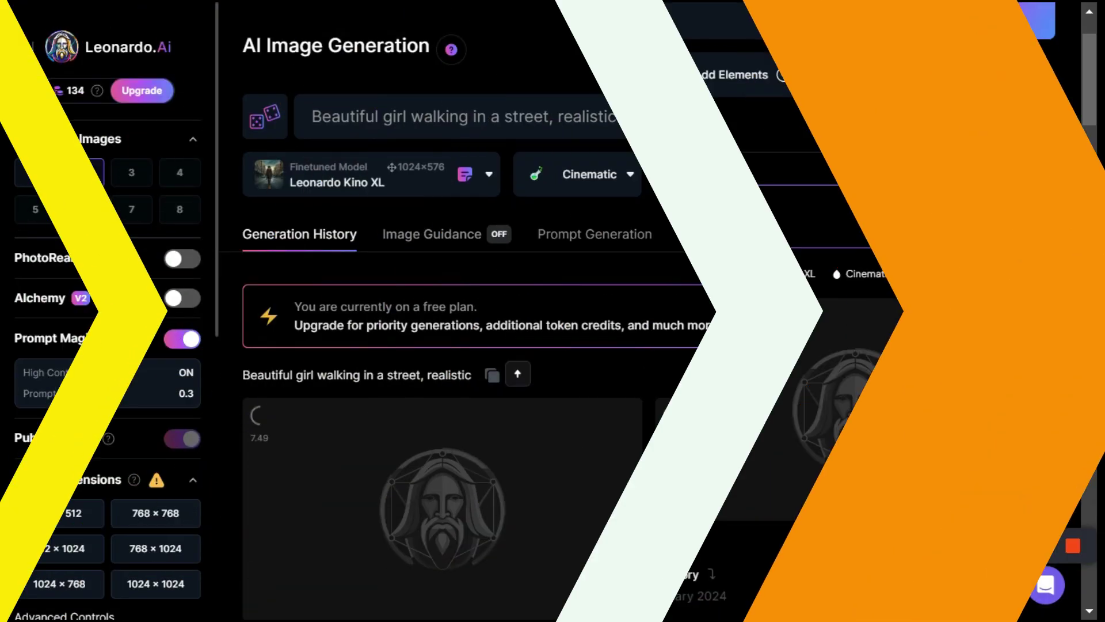
pyautogui.scroll(-1, 844, 550)
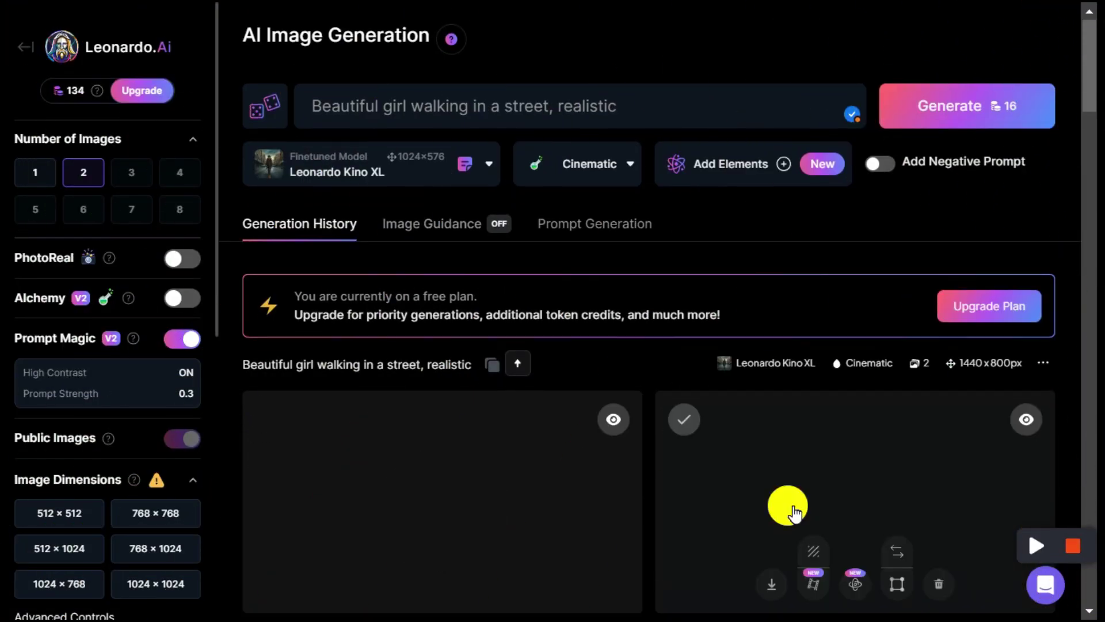
pyautogui.scroll(-2, 992, 486)
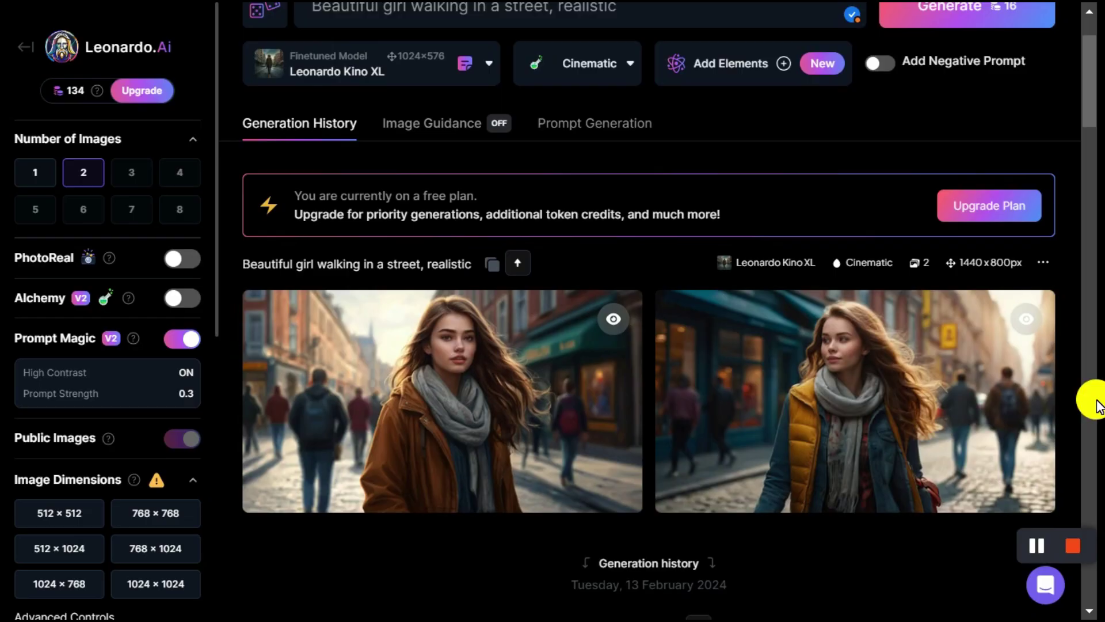
pyautogui.click(464, 395)
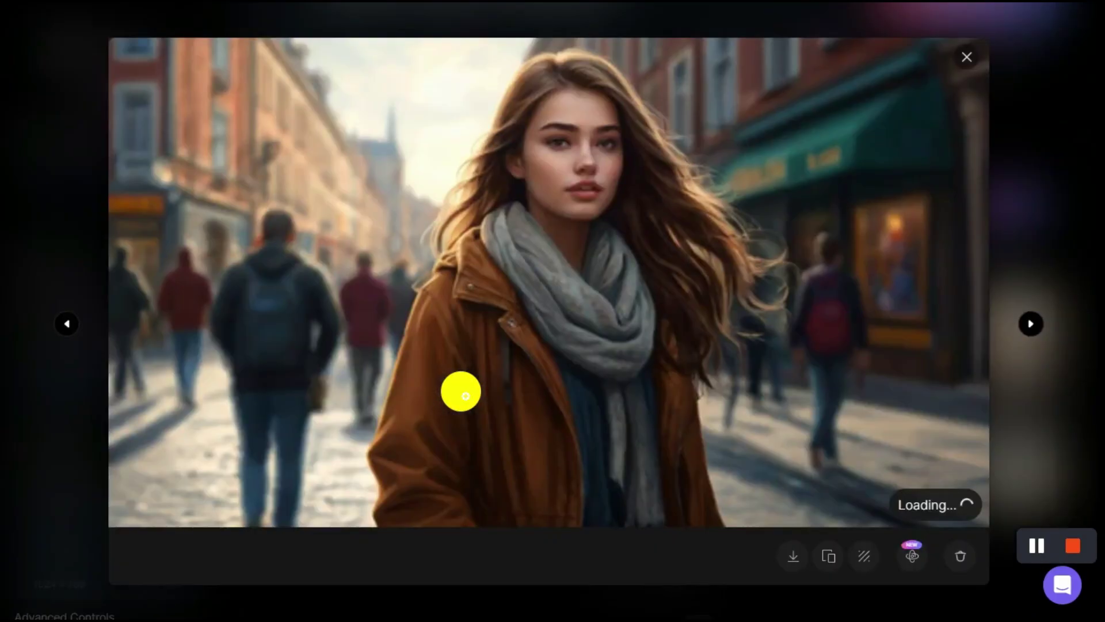
pyautogui.click(1039, 328)
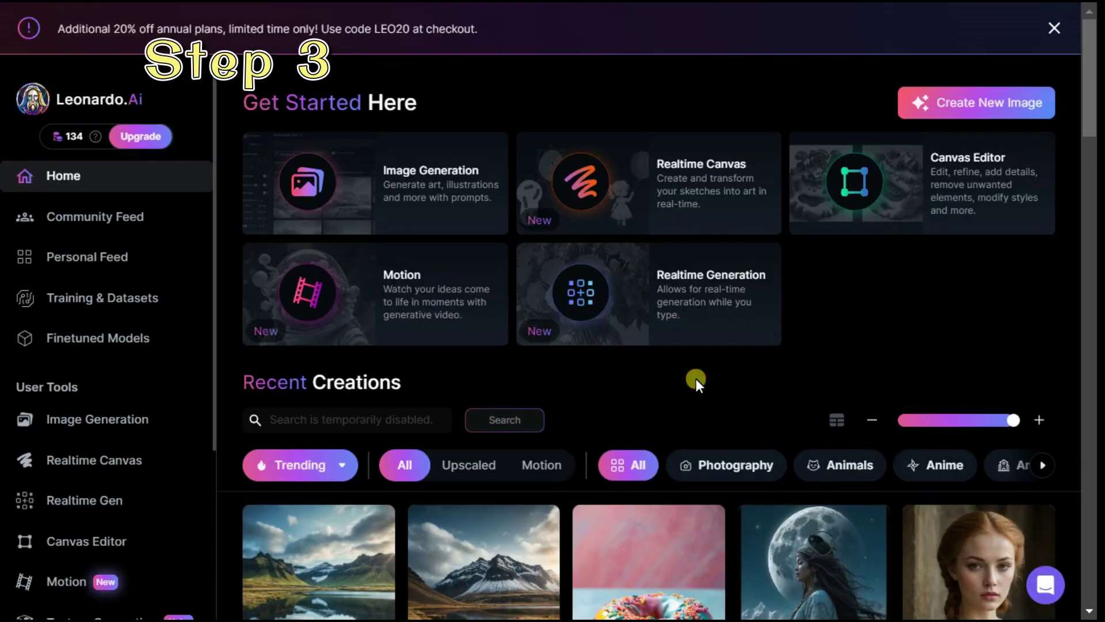
# Open the brown-coat street image's details from the Personal Feed
pyautogui.click(110, 265)
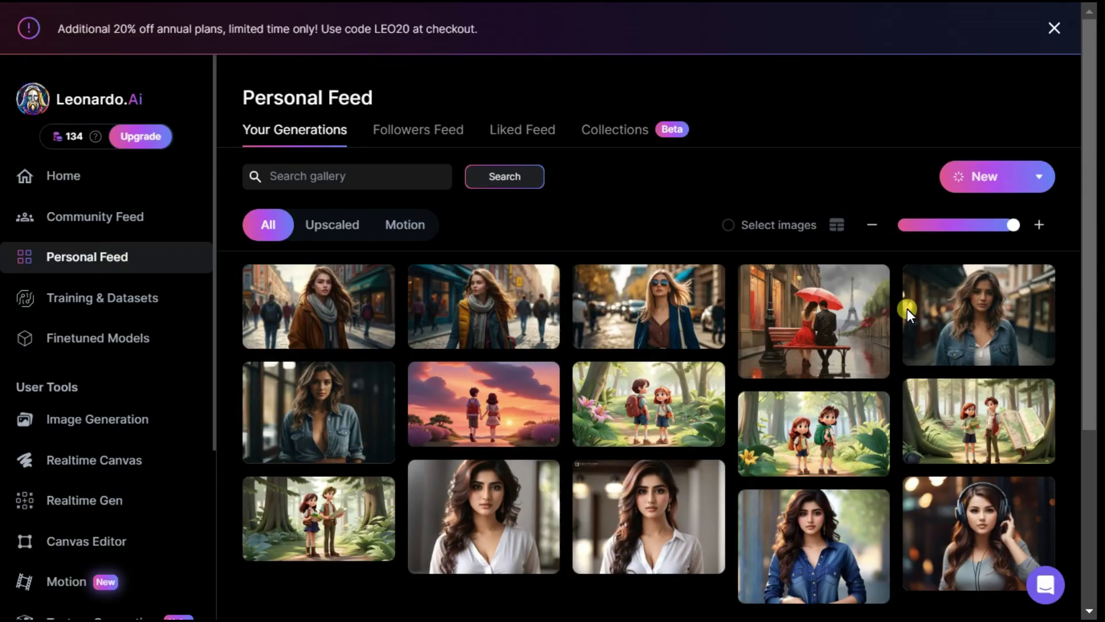
pyautogui.moveTo(1094, 314); pyautogui.dragTo(1085, 274)
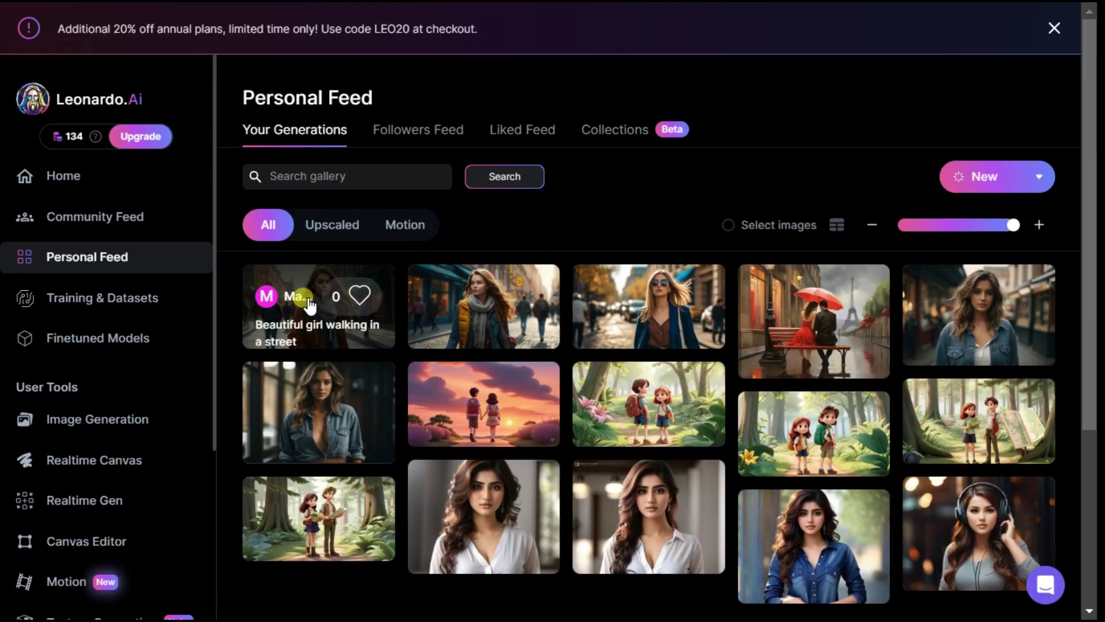
pyautogui.click(305, 283)
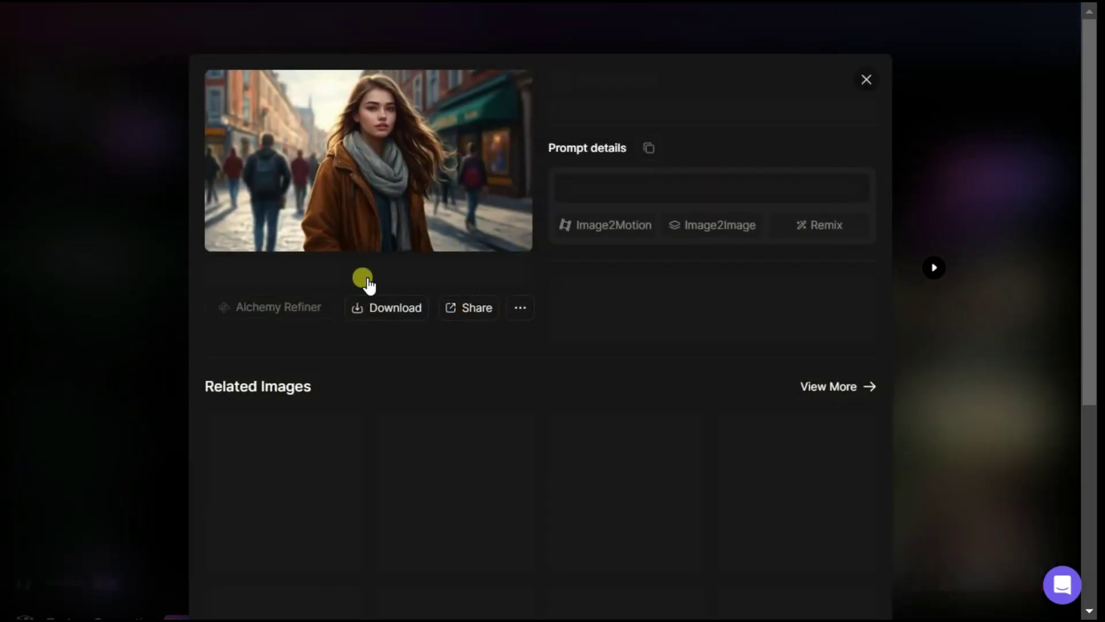
# Animate the street girl image with Image2Motion at Motion Strength 7 and view its progress
pyautogui.click(607, 233)
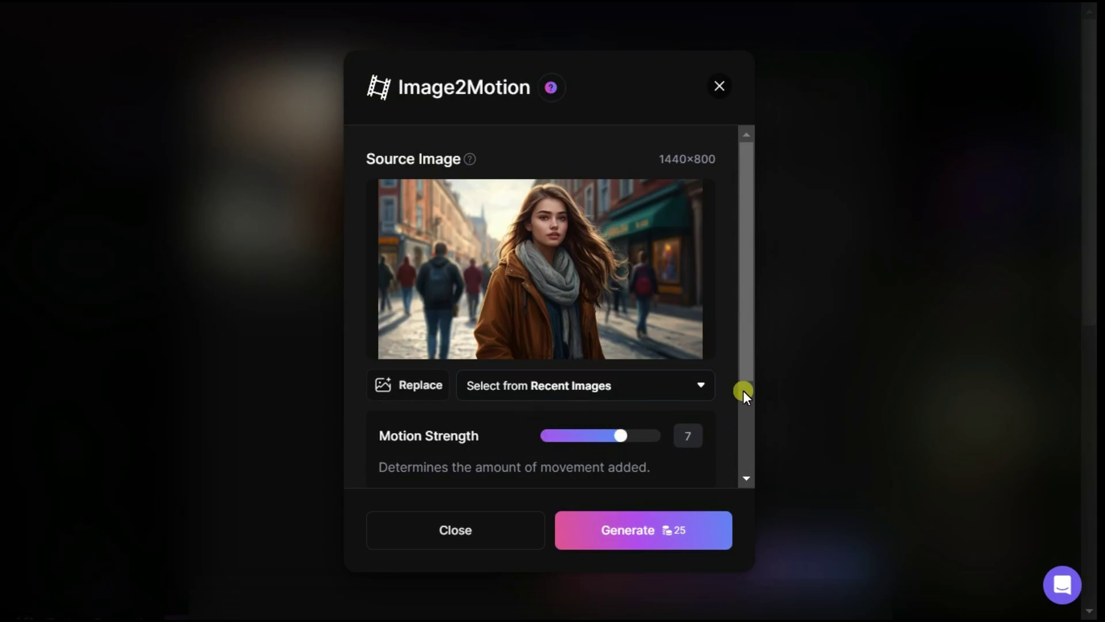
pyautogui.moveTo(744, 347); pyautogui.dragTo(731, 489)
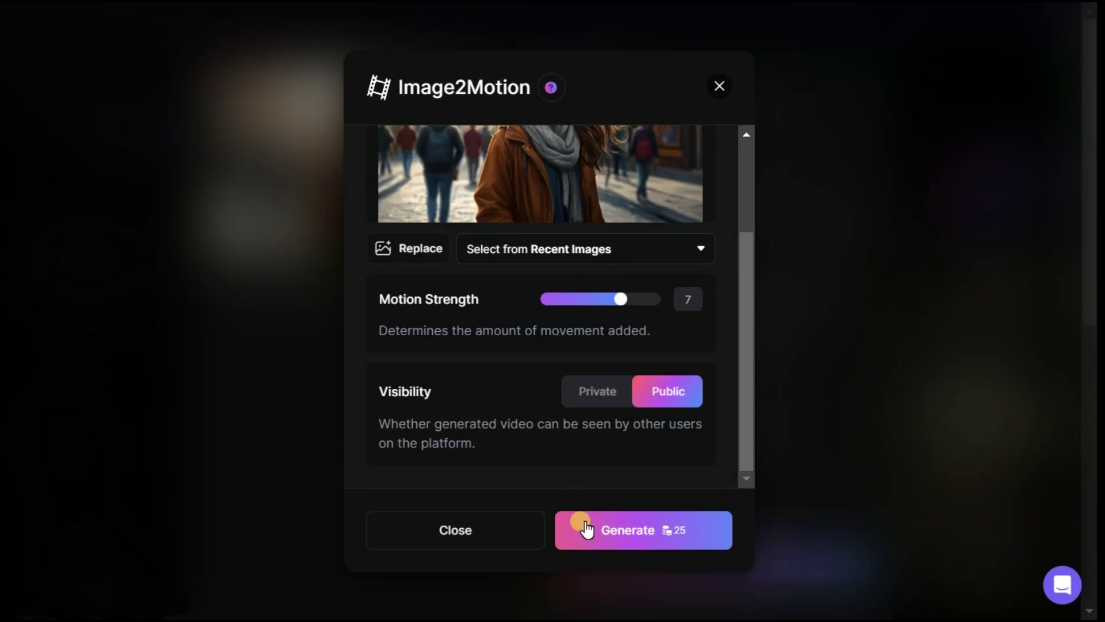
pyautogui.click(645, 527)
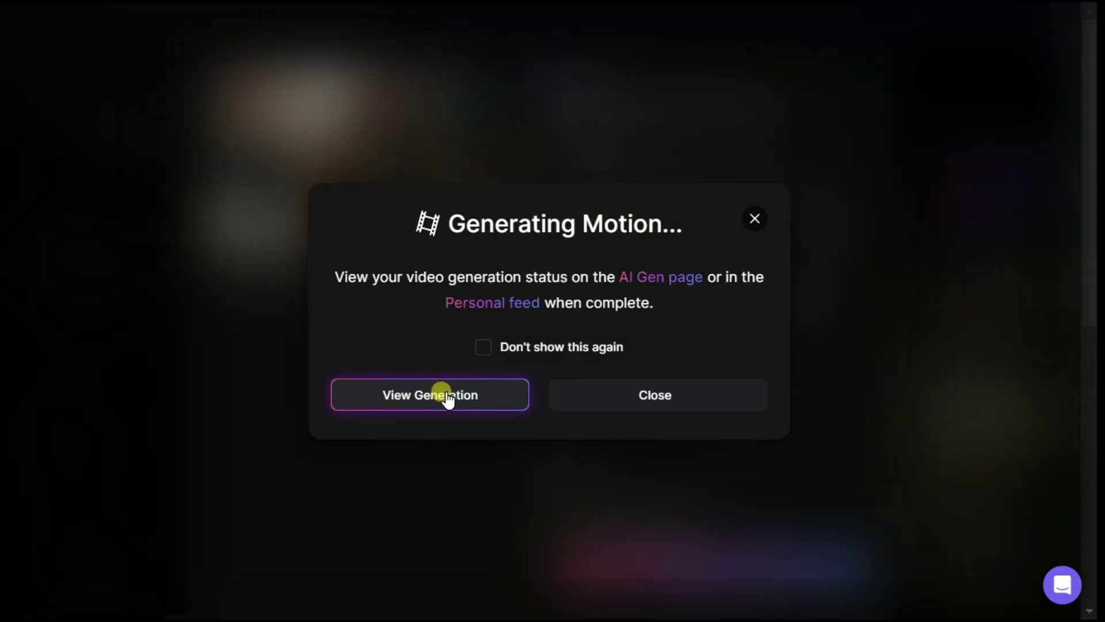
pyautogui.click(448, 396)
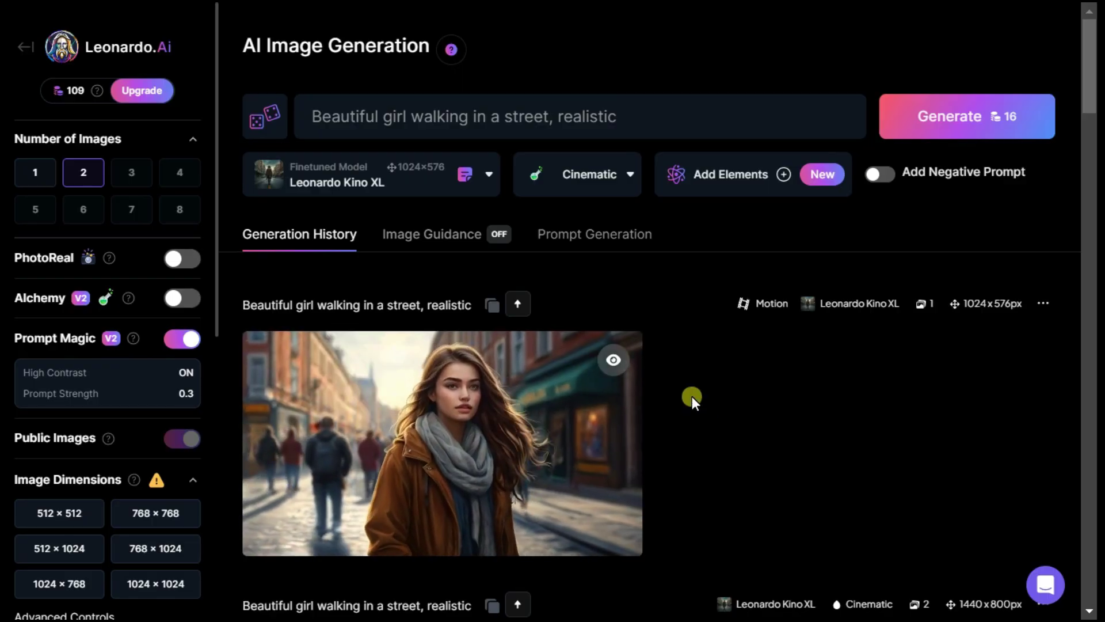
# Preview the finished 4-second street girl video, then download it as MP4
pyautogui.moveTo(616, 436)
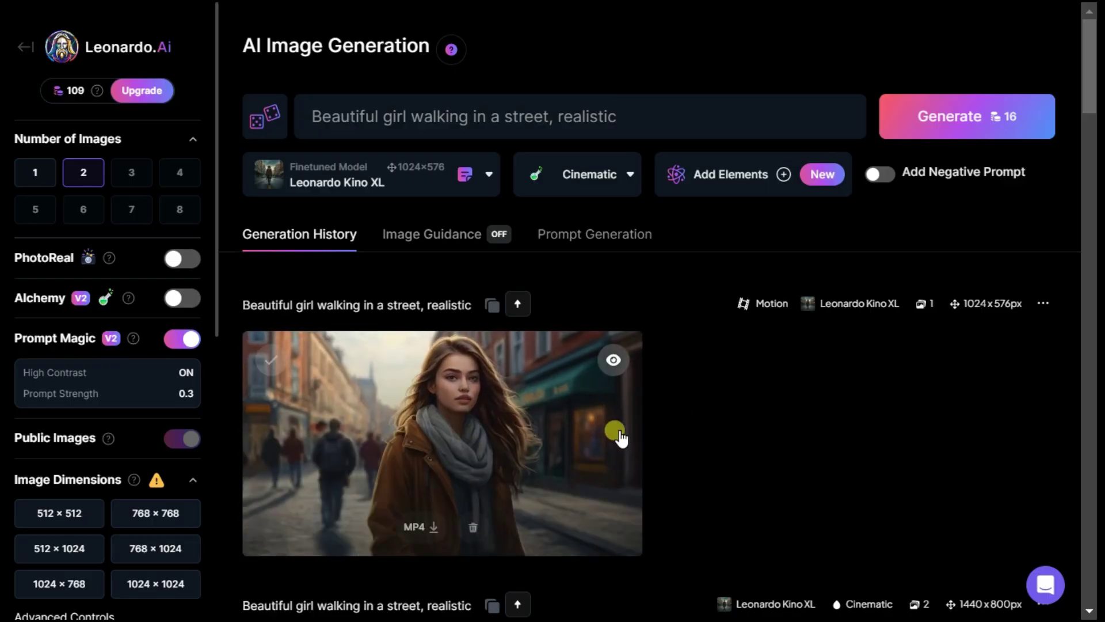
pyautogui.click(483, 416)
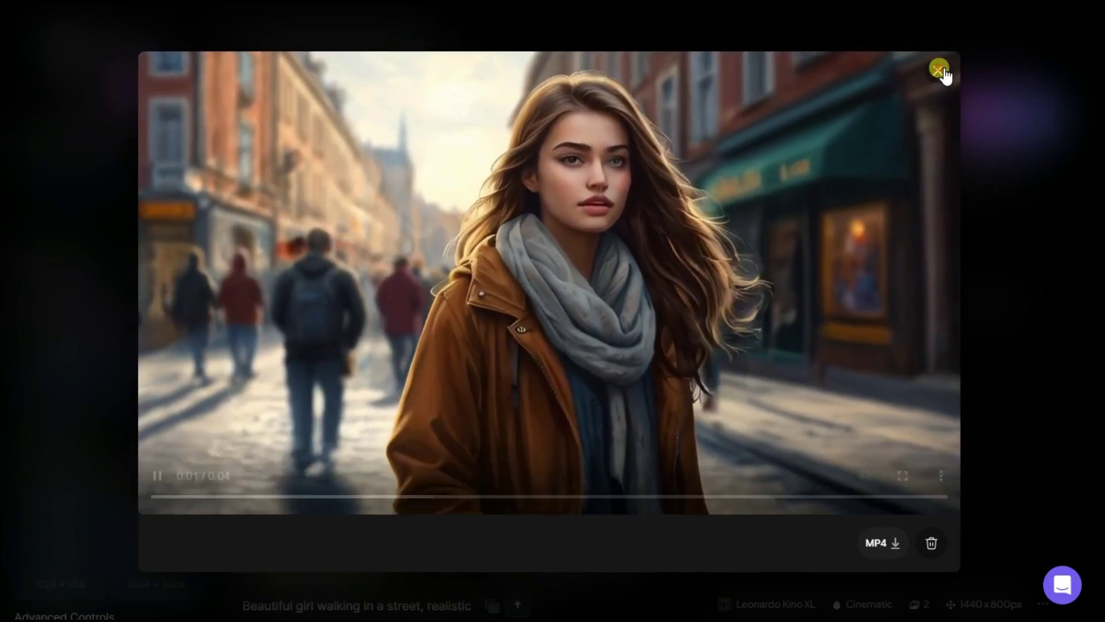
pyautogui.click(937, 70)
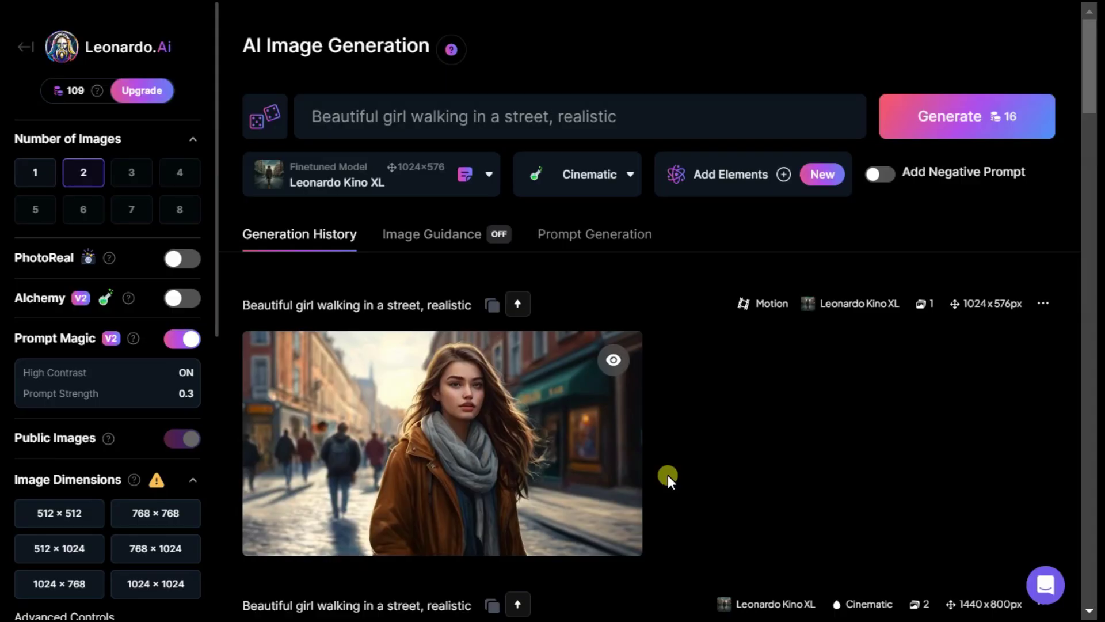
pyautogui.moveTo(452, 501)
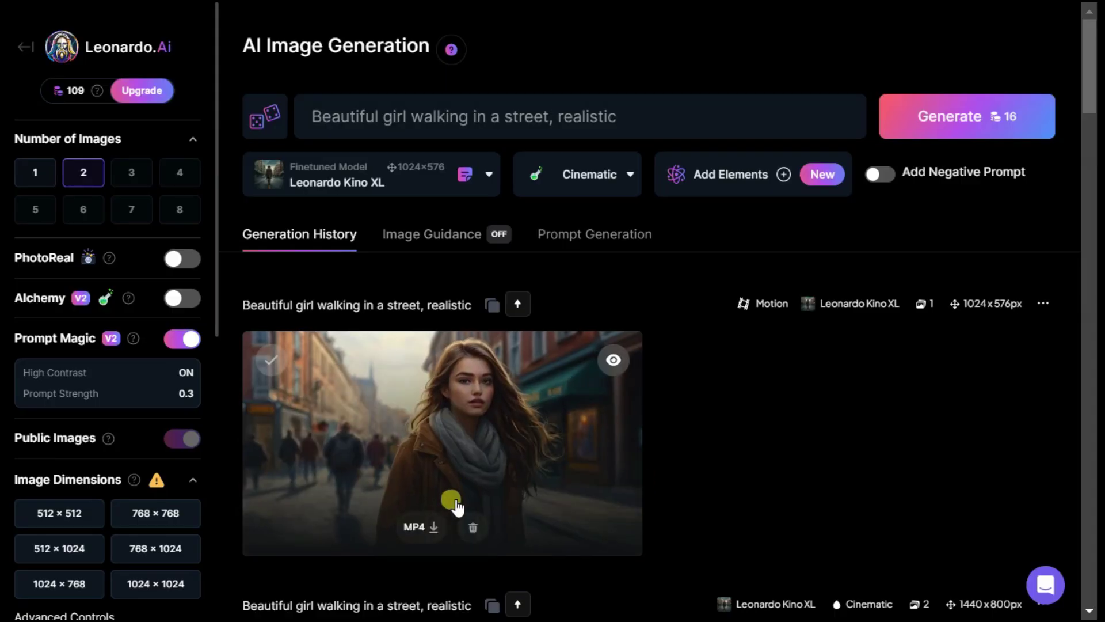
pyautogui.click(435, 530)
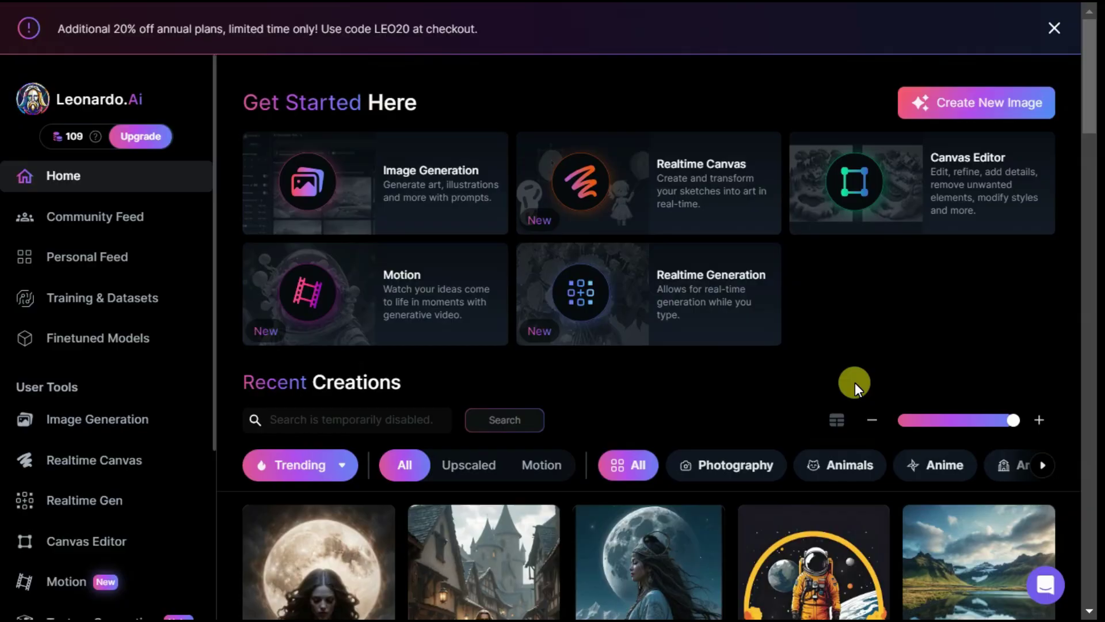
# Browse Recent Creations and open the dungeons-and-dragons village image's details
pyautogui.scroll(-7, 893, 378)
pyautogui.scroll(-3, 893, 378)
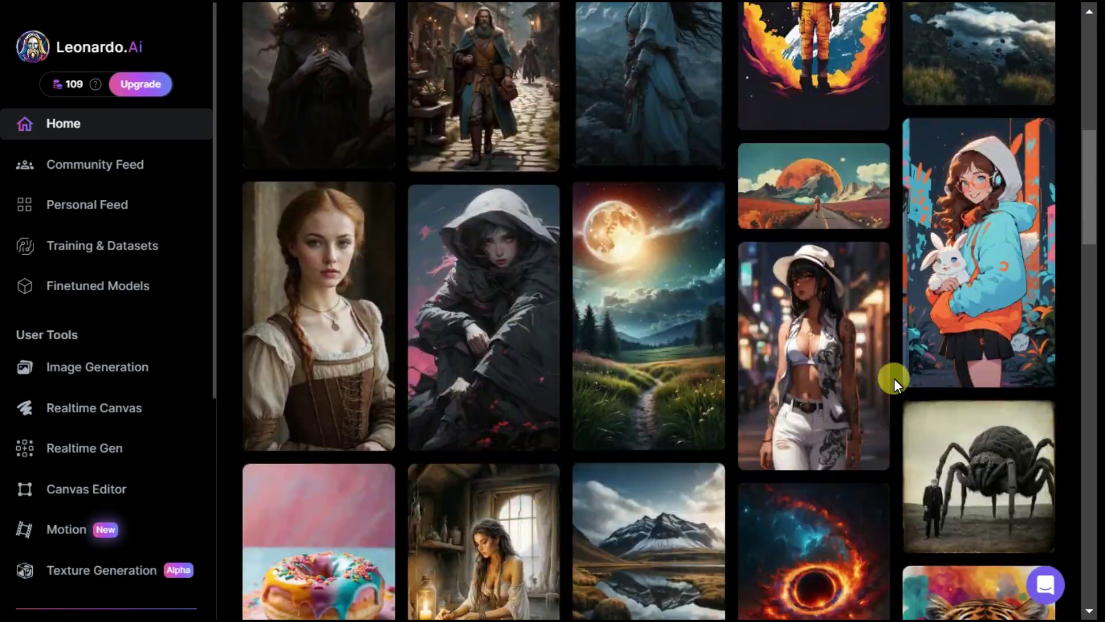
pyautogui.scroll(-7, 893, 378)
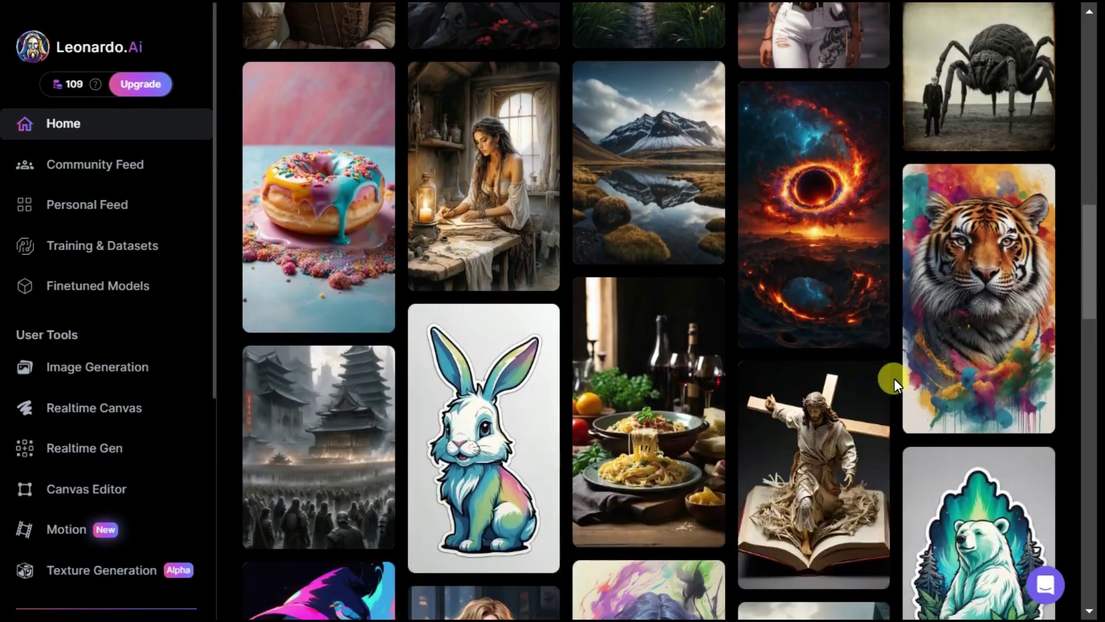
pyautogui.scroll(17, 894, 378)
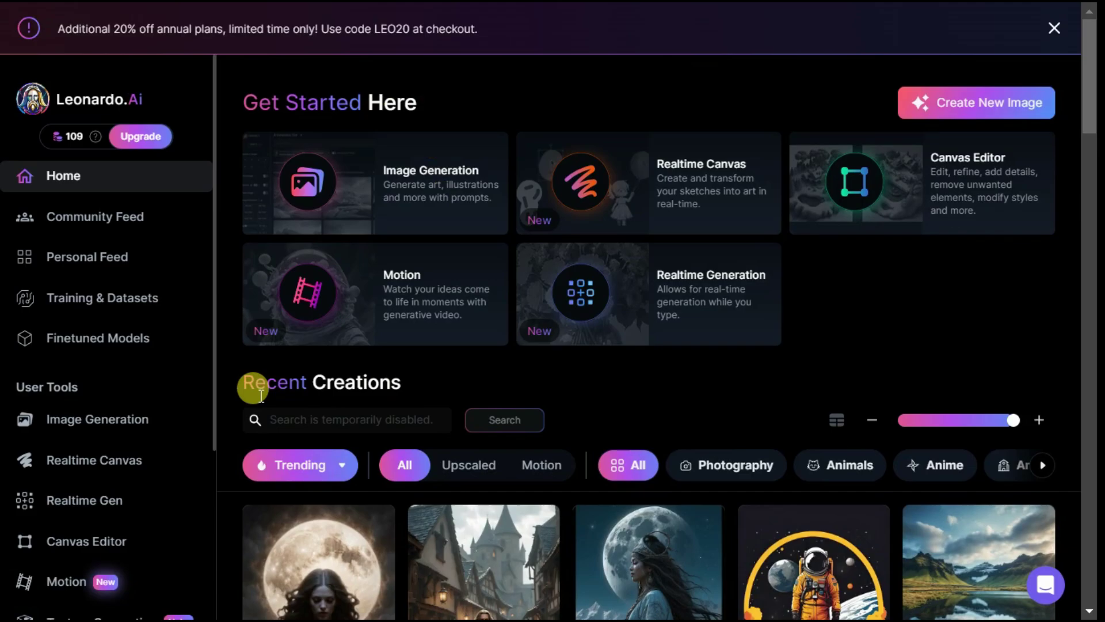
pyautogui.scroll(-10, 649, 370)
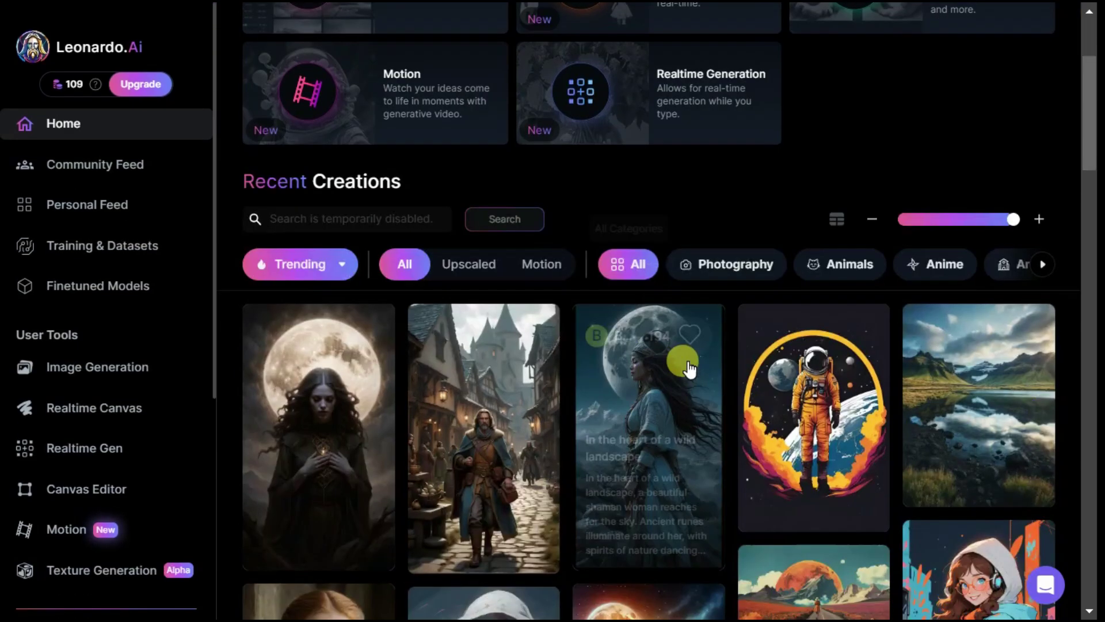
pyautogui.scroll(-5, 1076, 541)
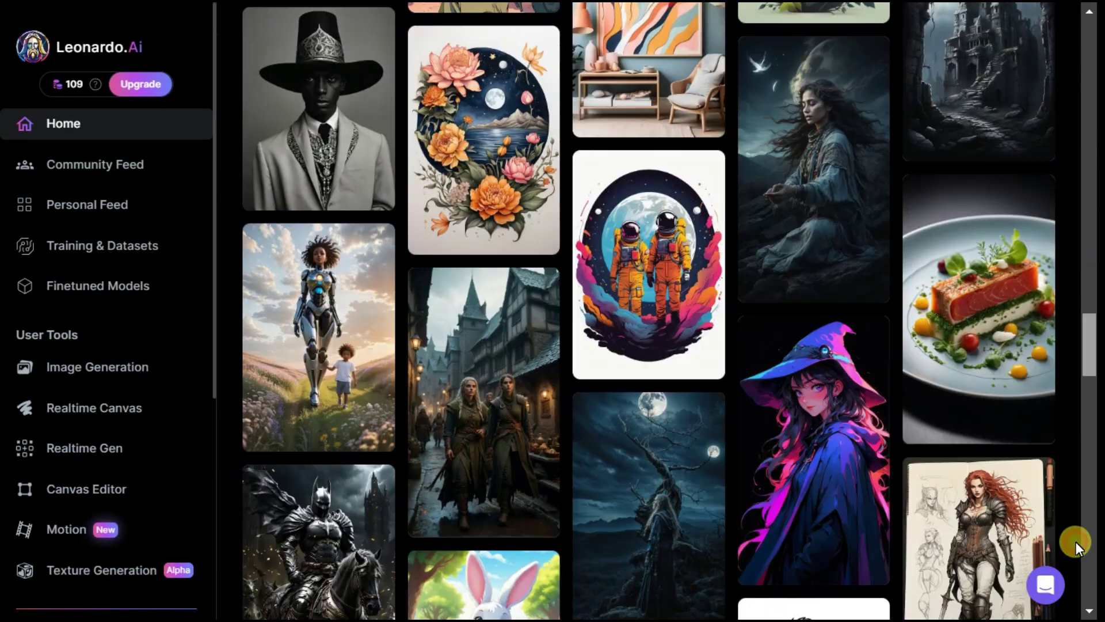
pyautogui.scroll(12, 1076, 309)
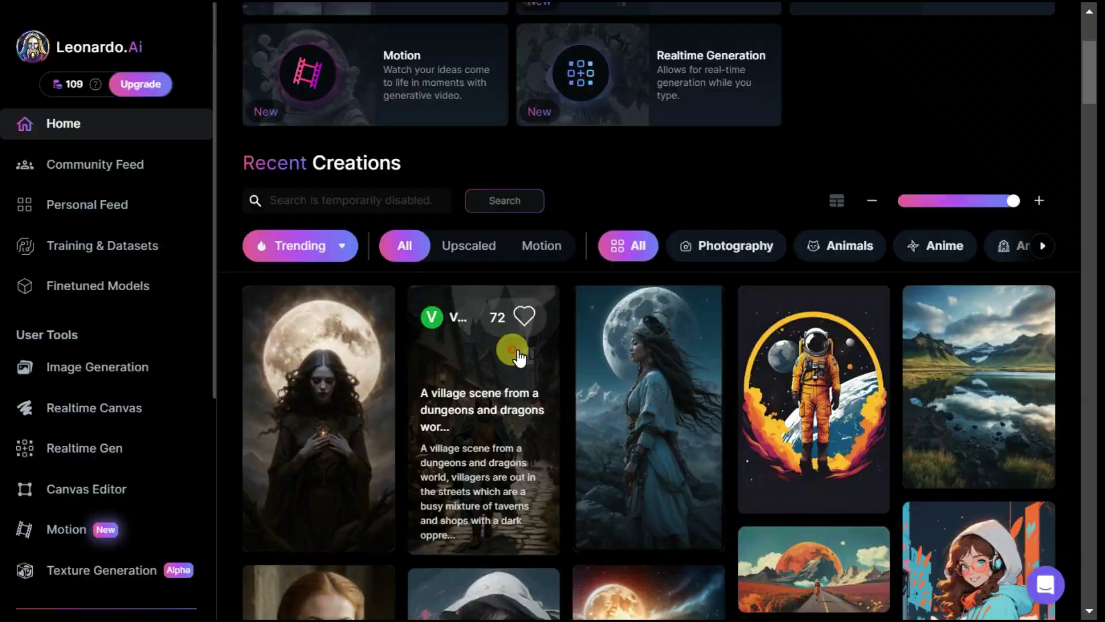
pyautogui.click(518, 357)
pyautogui.scroll(-2, 519, 357)
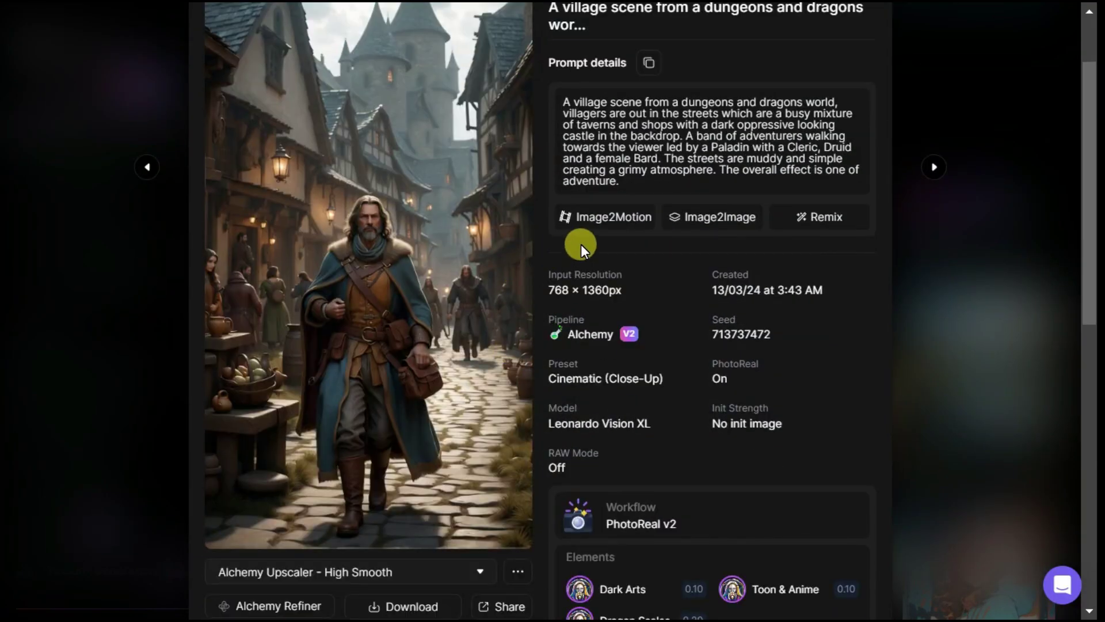
# Animate the village image with Image2Motion at Motion Strength 5 and view its progress
pyautogui.click(597, 219)
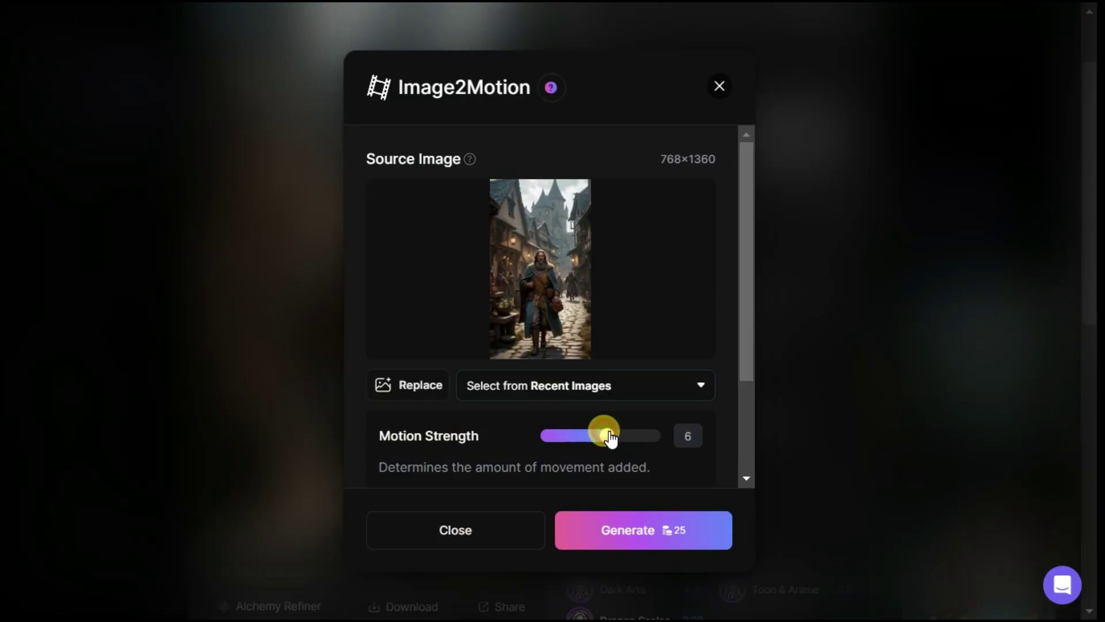
pyautogui.moveTo(609, 438); pyautogui.dragTo(599, 437)
pyautogui.scroll(-3, 610, 426)
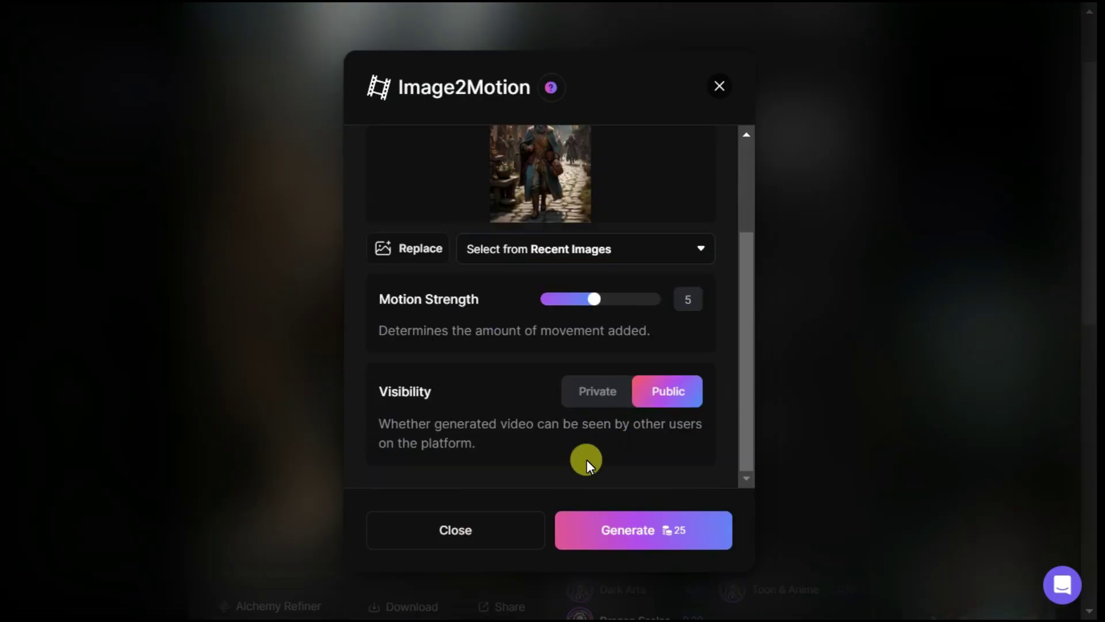
pyautogui.click(651, 530)
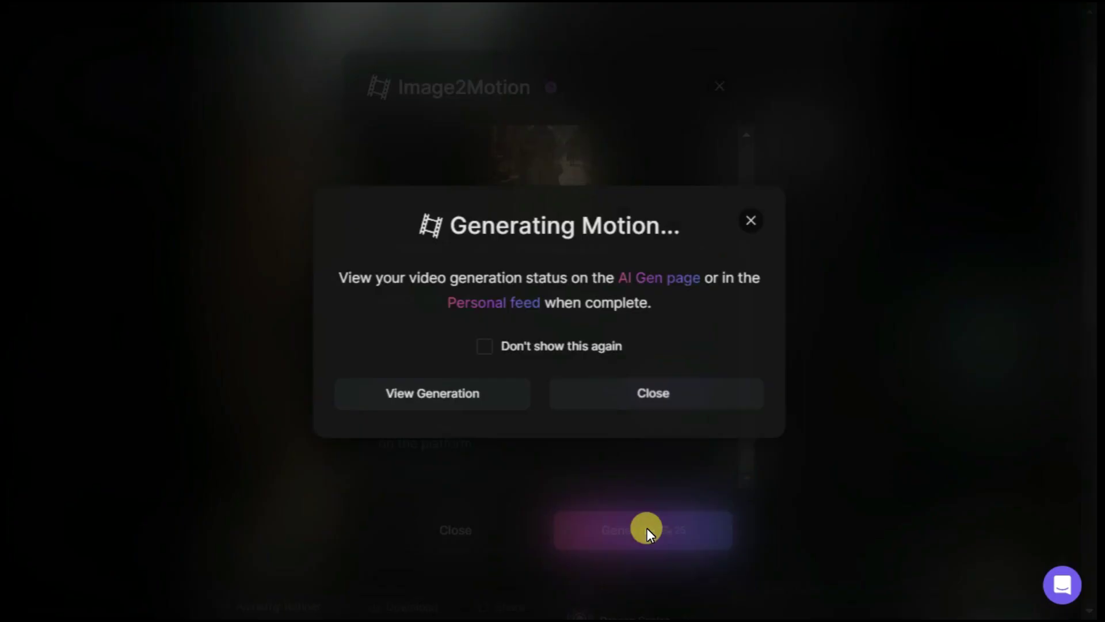
pyautogui.click(376, 403)
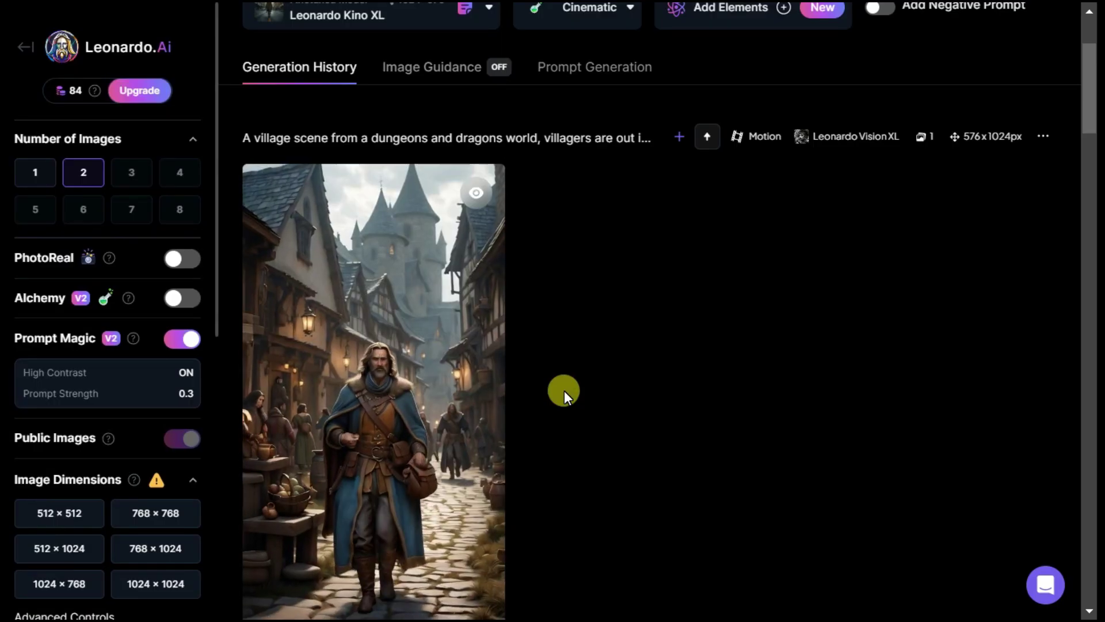
# Play the finished dungeons-and-dragons village motion video in the full-size preview
pyautogui.scroll(-2, 565, 391)
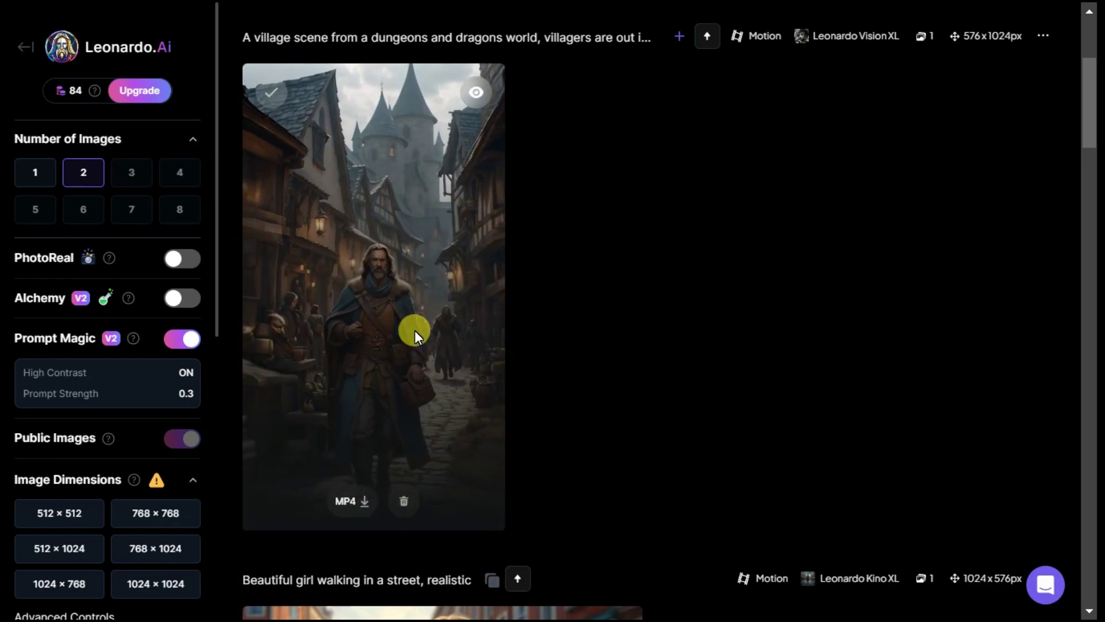
pyautogui.click(417, 333)
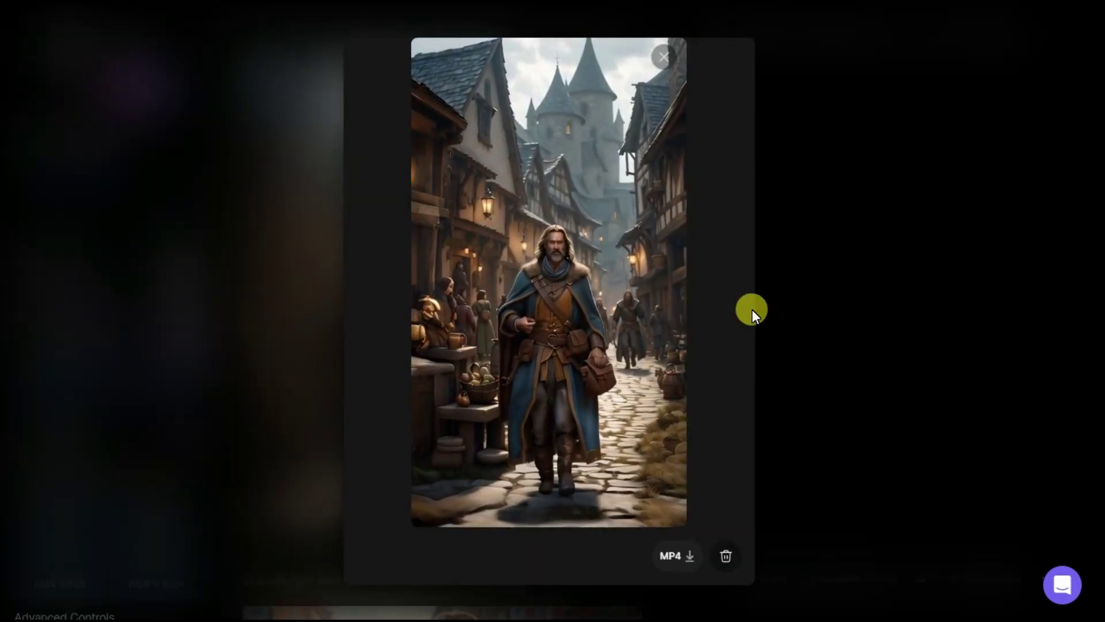